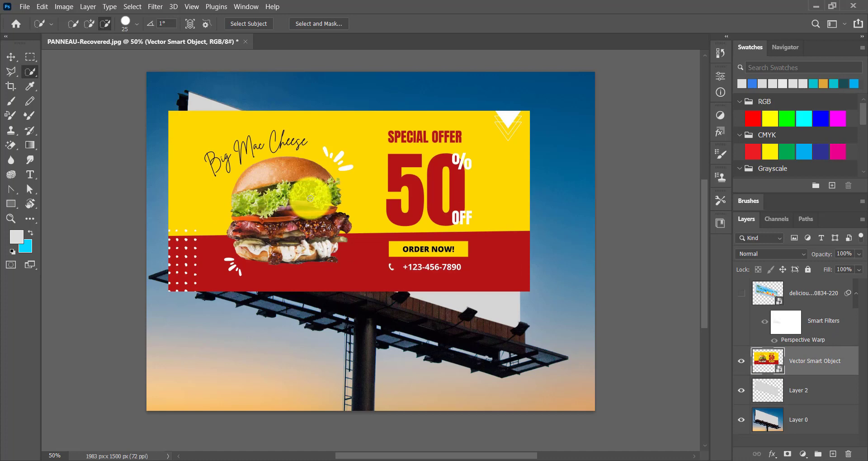
# Start Perspective Warp on the yellow and red burger banner and fit the warp grid to the banner's four corners.
pyautogui.click(12, 57)
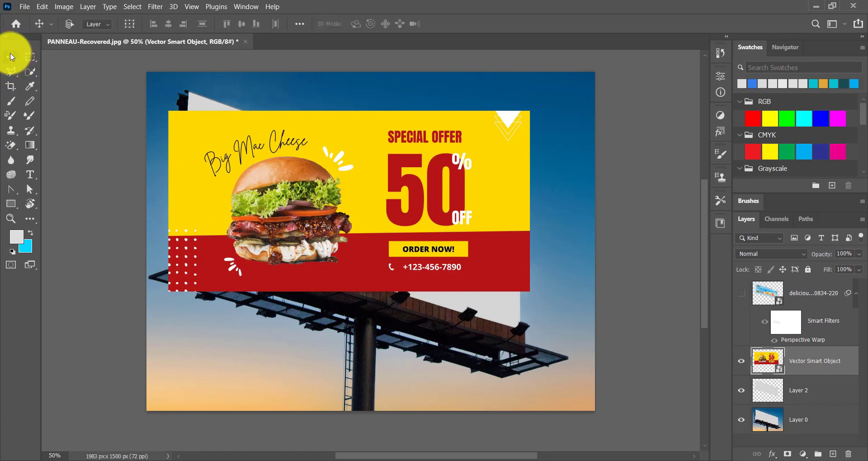
pyautogui.click(24, 6)
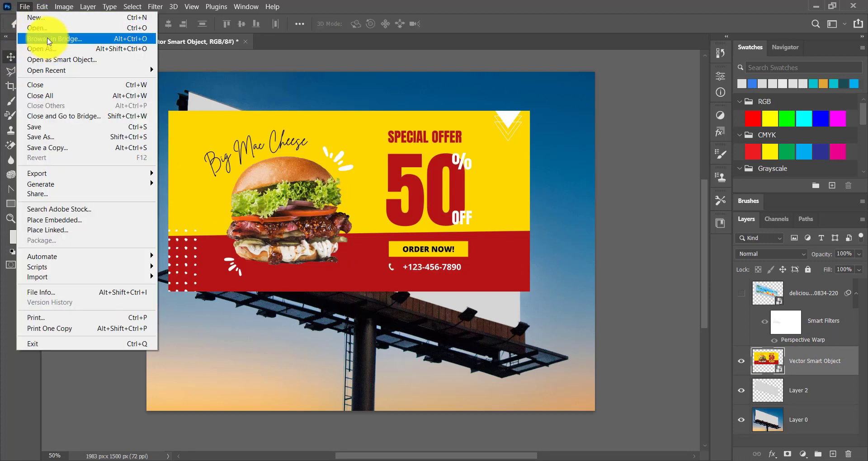
pyautogui.click(43, 7)
pyautogui.click(43, 7)
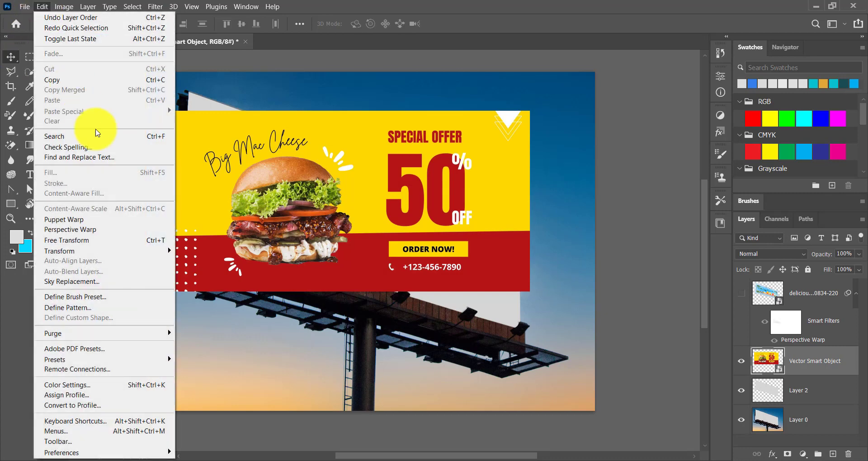
pyautogui.click(120, 229)
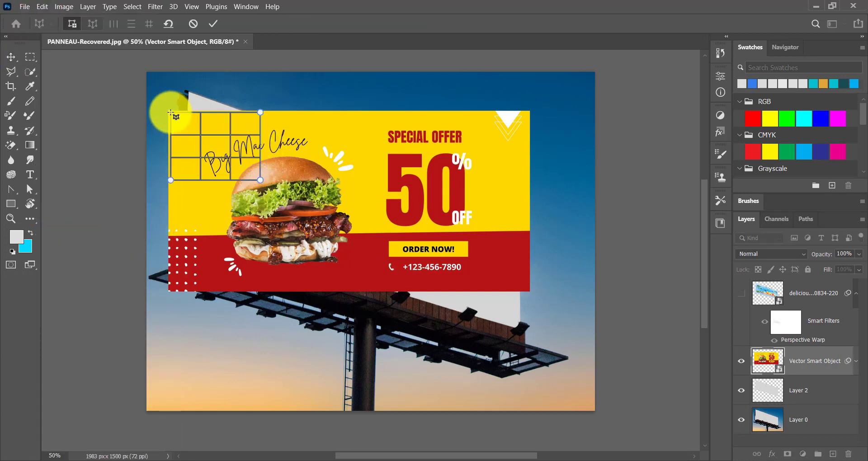
pyautogui.moveTo(173, 181); pyautogui.dragTo(169, 291)
pyautogui.moveTo(260, 182); pyautogui.dragTo(527, 290)
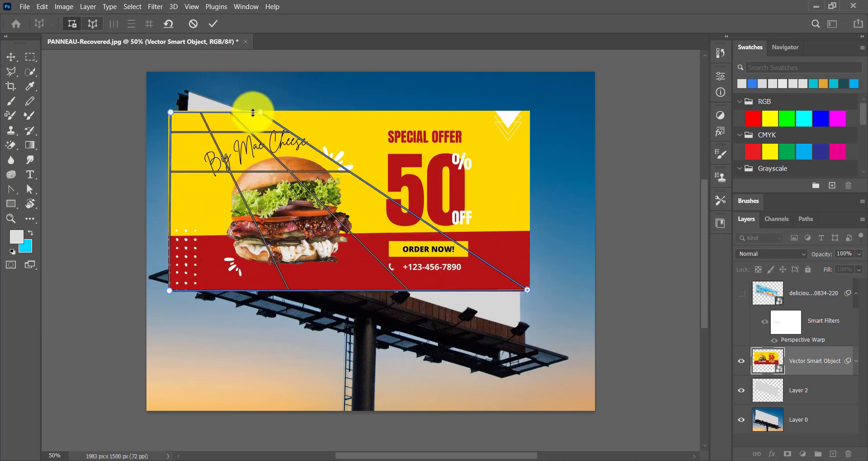
pyautogui.moveTo(261, 113); pyautogui.dragTo(530, 110)
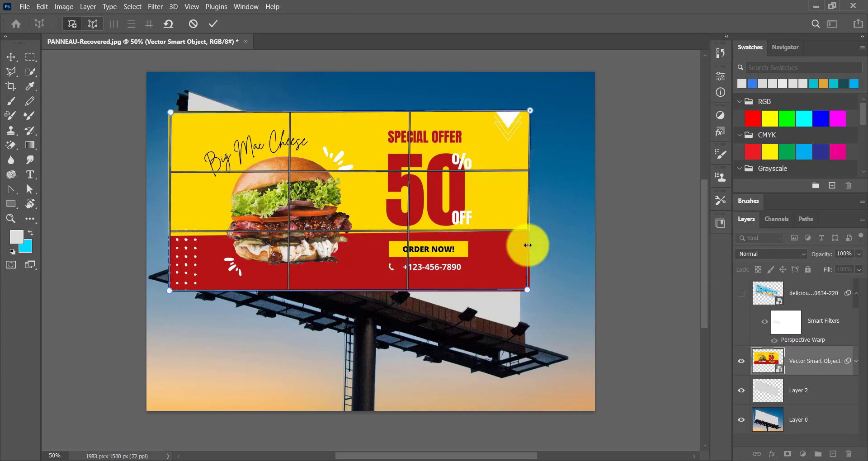
pyautogui.moveTo(528, 290); pyautogui.dragTo(531, 292)
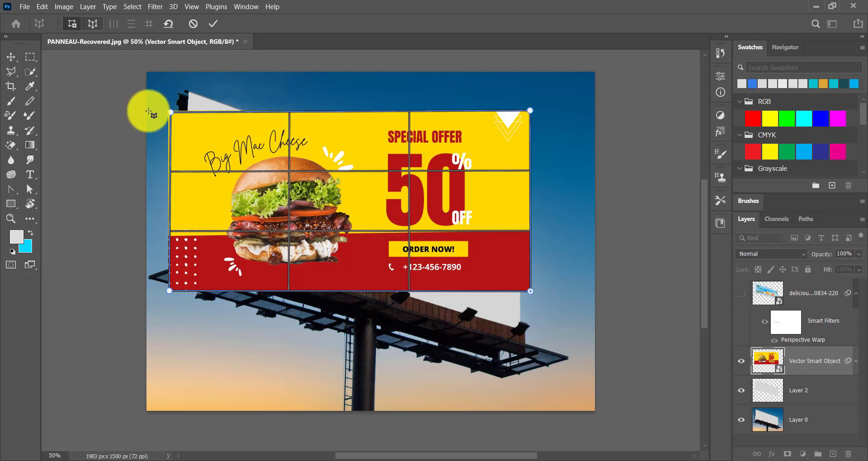
pyautogui.moveTo(168, 112); pyautogui.dragTo(170, 113)
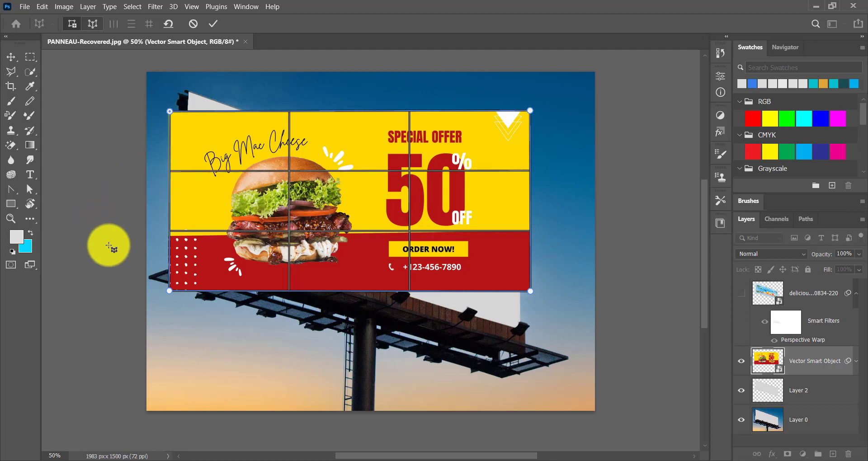
# Warp the burger banner by moving its four corners onto the corners of the billboard panel, and apply the warp.
pyautogui.click(94, 24)
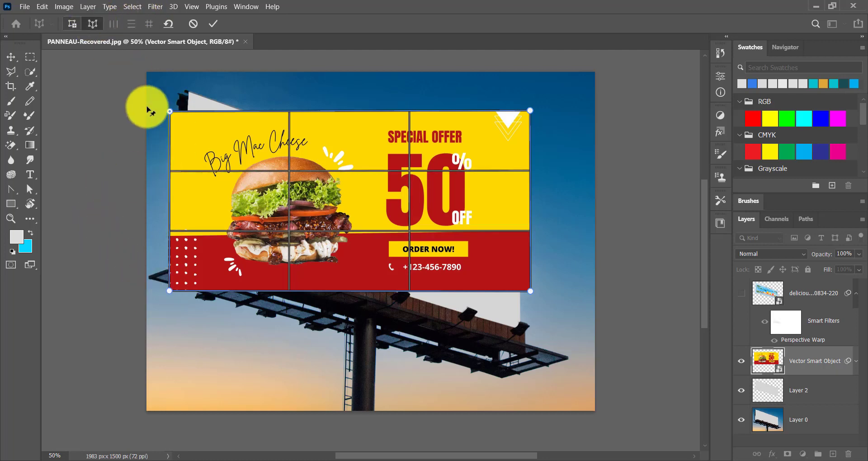
pyautogui.moveTo(170, 113); pyautogui.dragTo(191, 94)
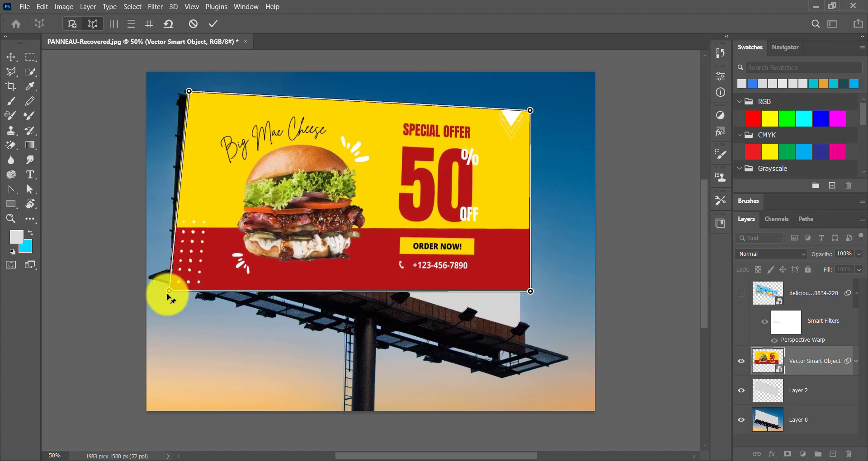
pyautogui.moveTo(169, 291); pyautogui.dragTo(179, 243)
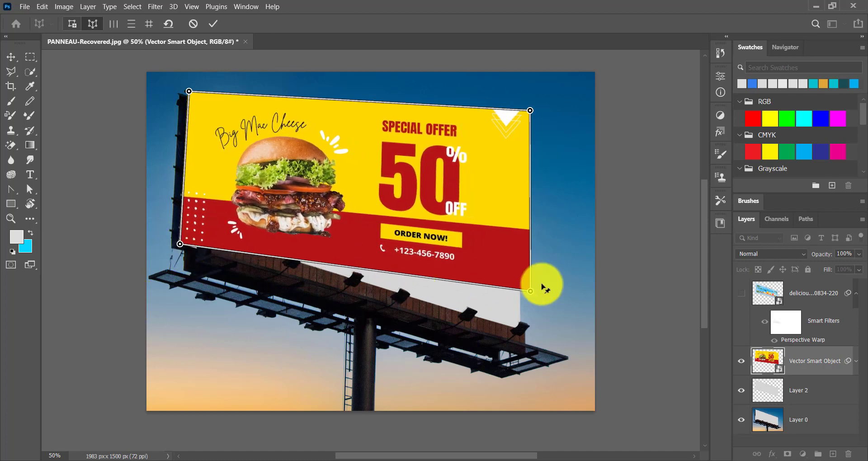
pyautogui.moveTo(530, 292); pyautogui.dragTo(520, 331)
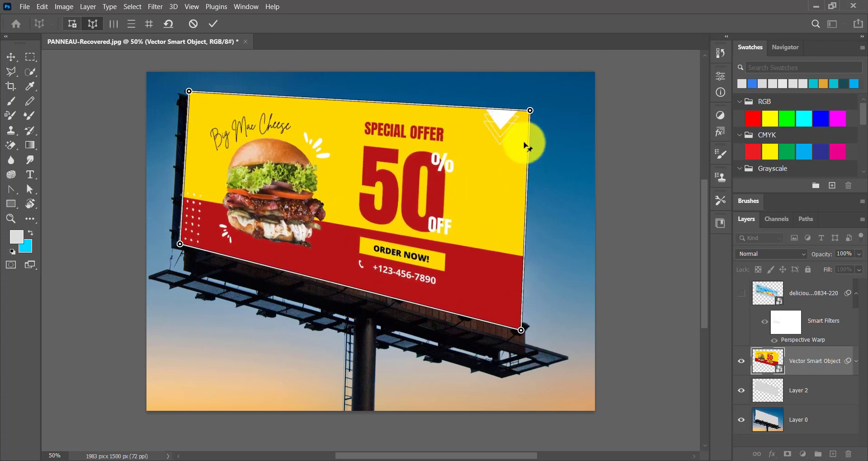
pyautogui.moveTo(531, 121); pyautogui.dragTo(519, 222)
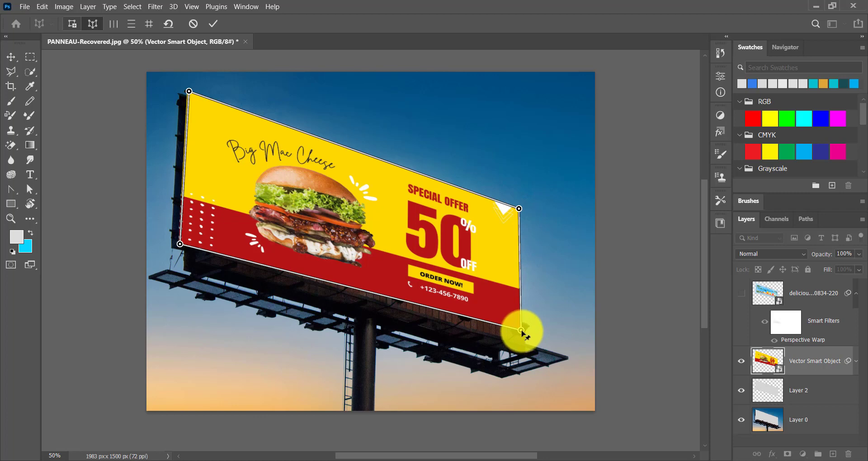
pyautogui.moveTo(522, 332); pyautogui.dragTo(520, 329)
pyautogui.click(186, 246)
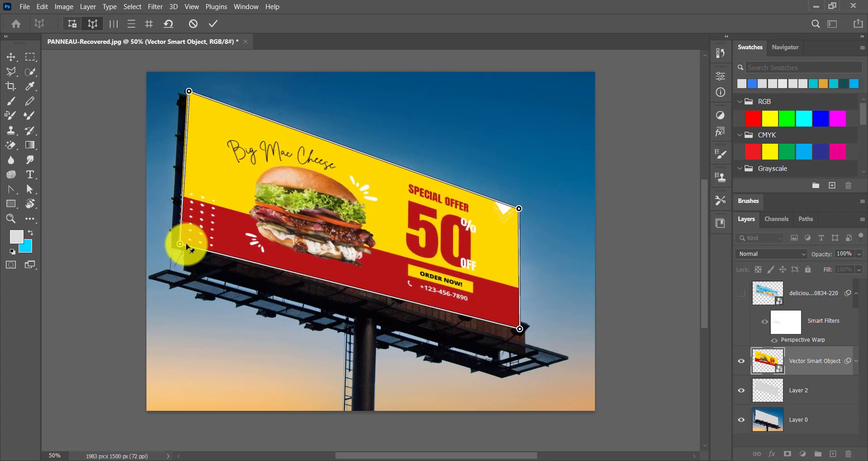
pyautogui.moveTo(180, 245); pyautogui.dragTo(181, 247)
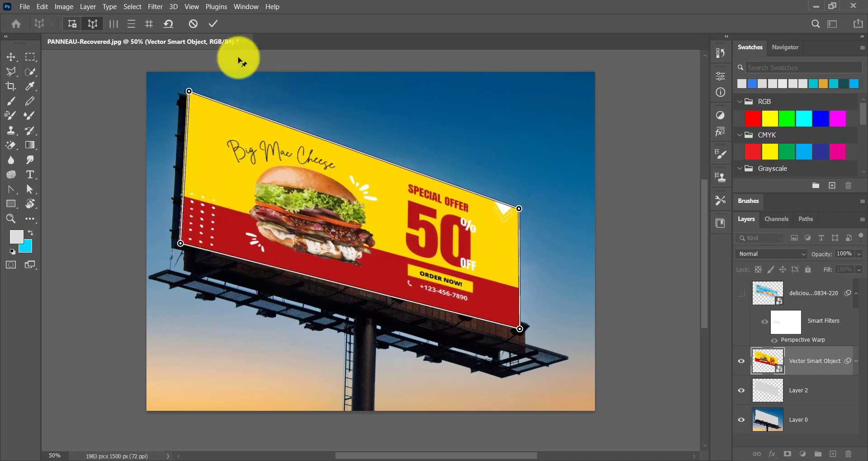
pyautogui.click(212, 26)
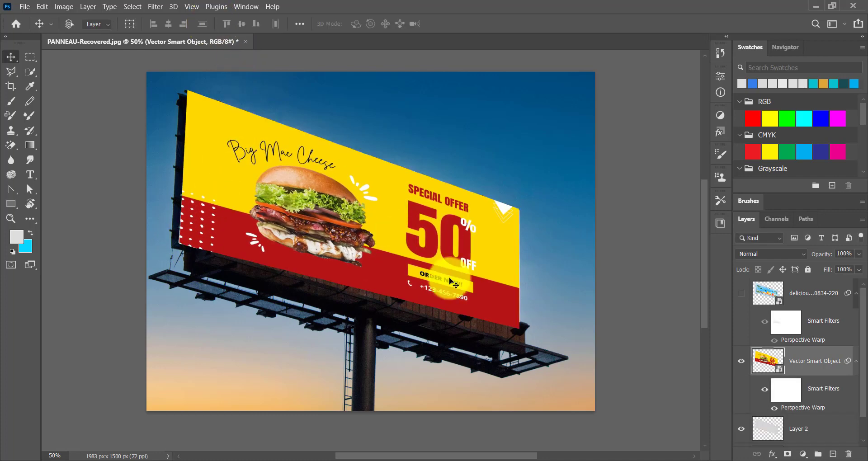
# Clip the warped burger banner to Layer 2 and set its blend mode to Multiply.
pyautogui.rightClick(820, 360)
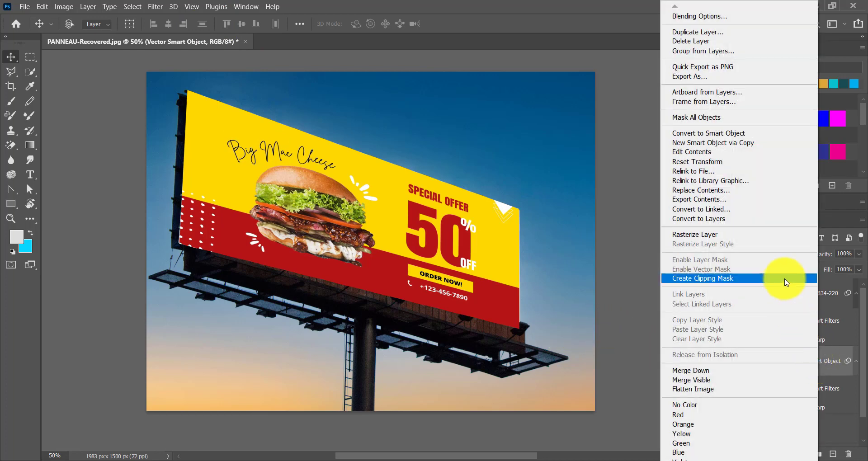
pyautogui.click(787, 282)
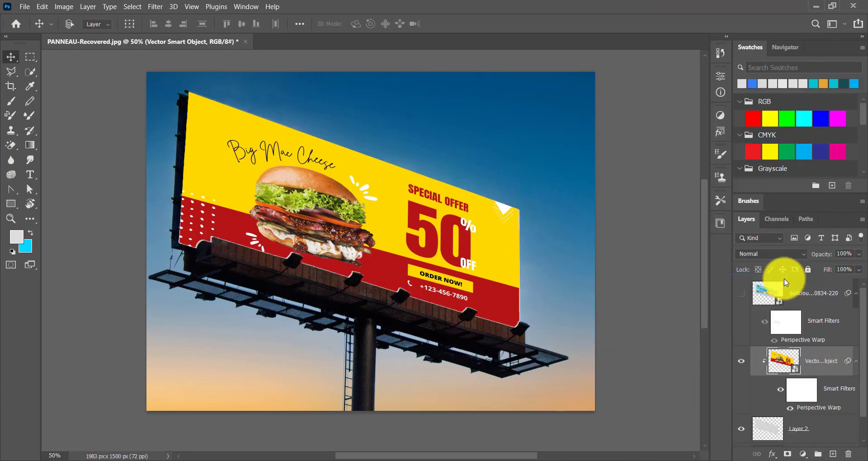
pyautogui.click(805, 257)
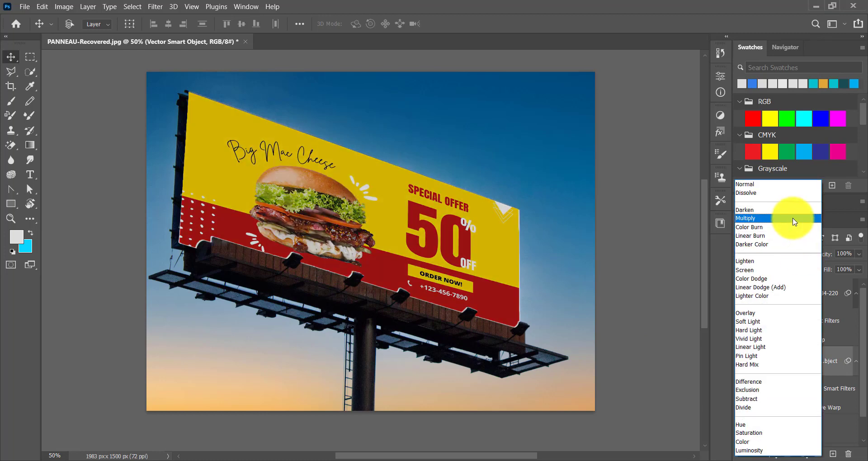
pyautogui.click(795, 221)
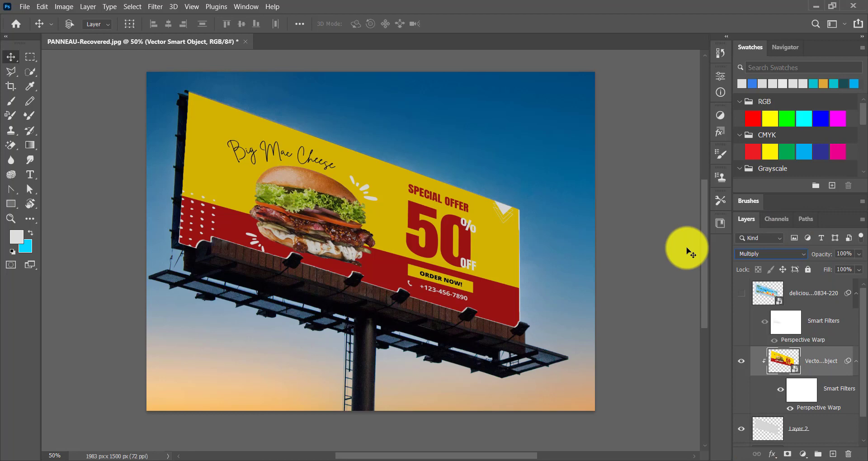
pyautogui.press('XF86MonBrightnessUp')
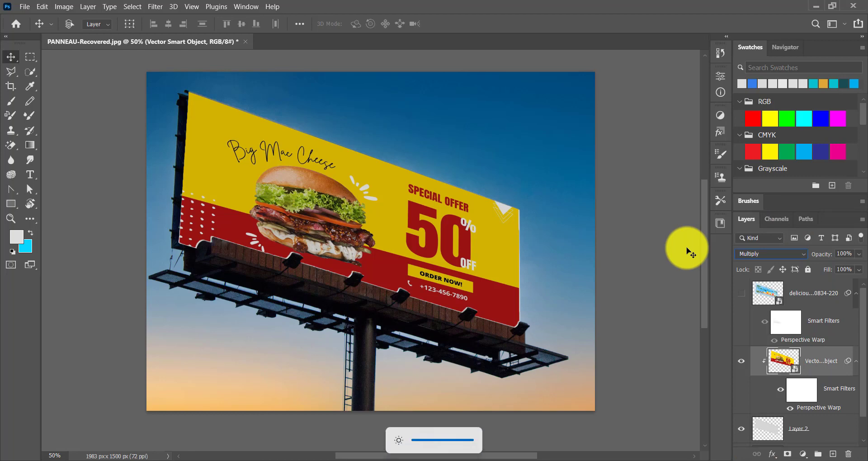
# Hide the warped burger banner and preview the fruit juice banner on the billboard, ending with both layers hidden.
pyautogui.click(741, 363)
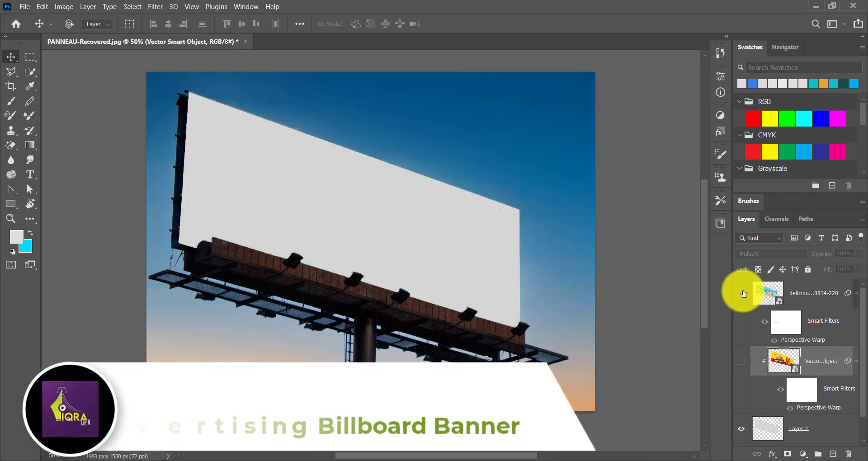
pyautogui.click(743, 294)
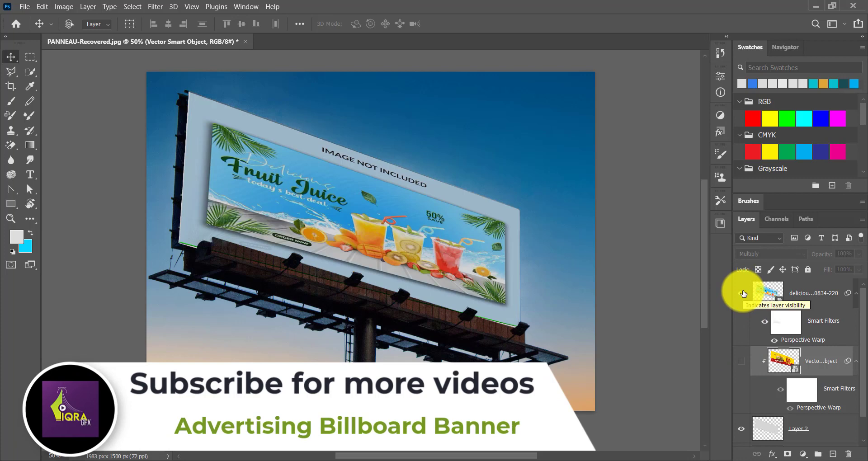
pyautogui.click(743, 294)
pyautogui.click(743, 294)
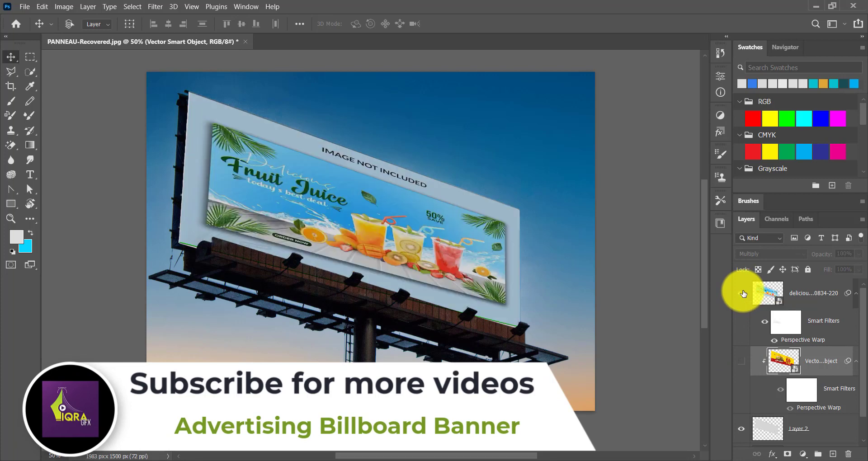
pyautogui.click(743, 294)
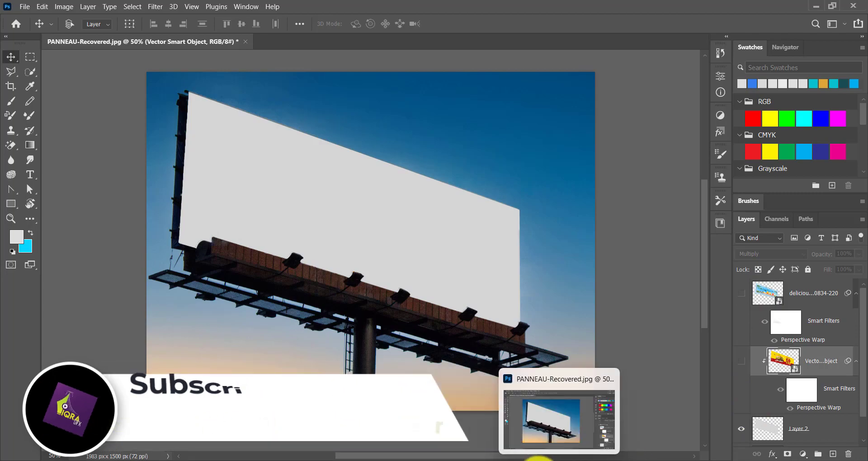
pyautogui.click(539, 459)
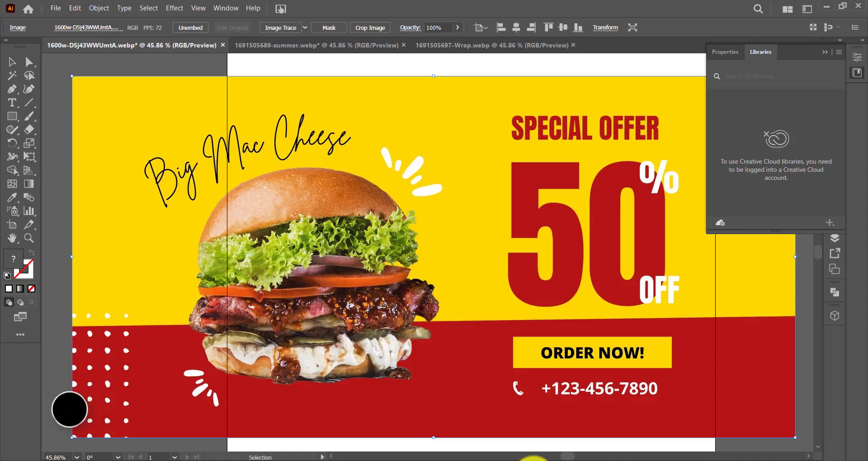
pyautogui.click(334, 45)
pyautogui.moveTo(381, 237); pyautogui.dragTo(552, 459)
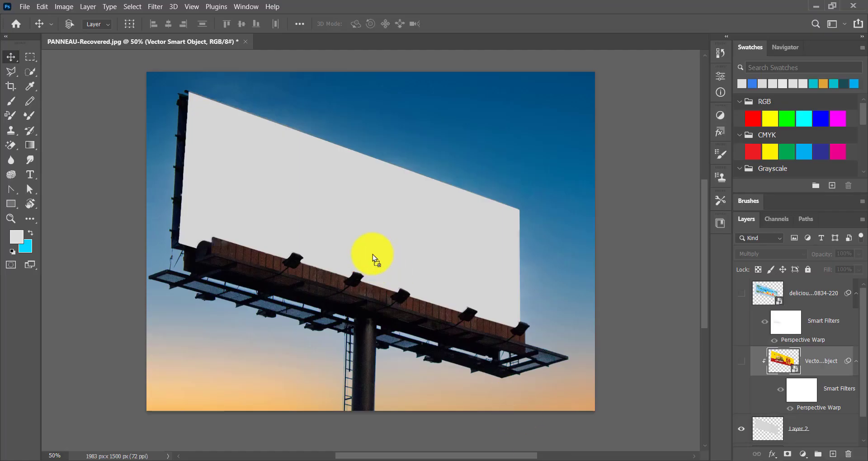
pyautogui.moveTo(352, 227); pyautogui.dragTo(352, 227)
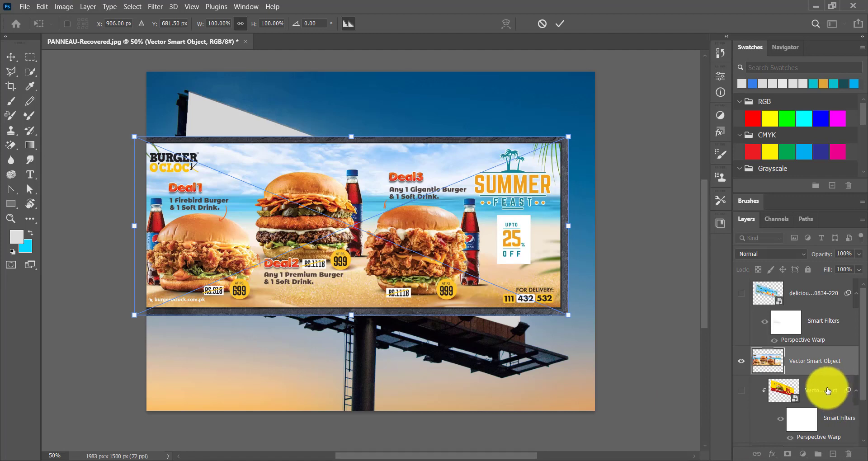
# Place the Summer Feast banner and move the hidden yellow burger layer to the top of the layer stack.
pyautogui.moveTo(821, 393); pyautogui.dragTo(817, 305)
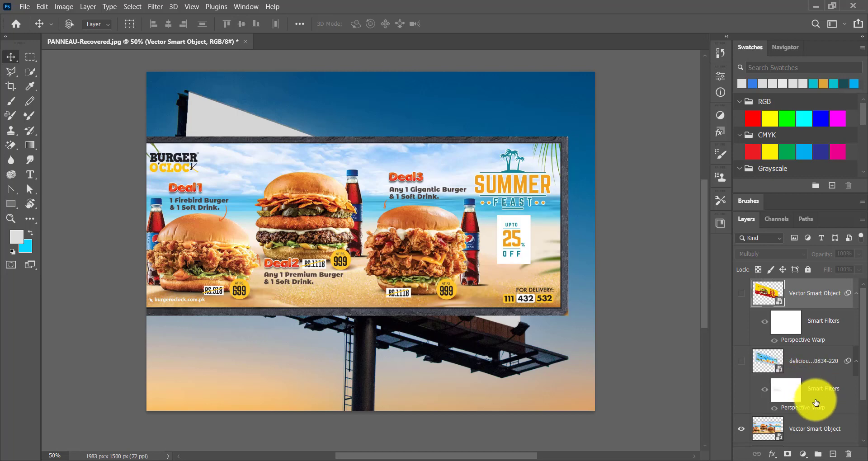
pyautogui.scroll(-2, 795, 425)
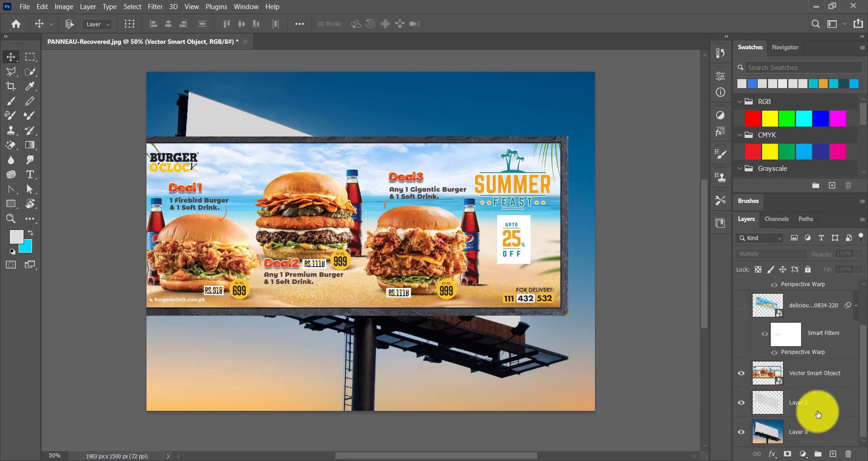
pyautogui.scroll(2, 801, 376)
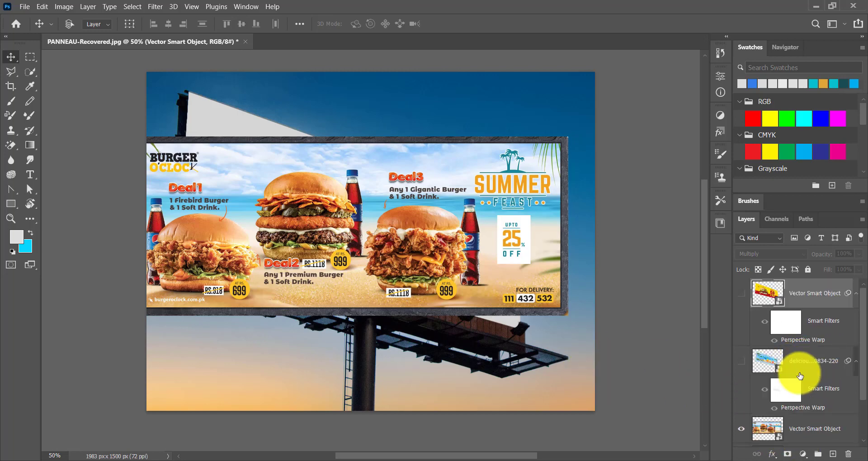
# Select the Summer Feast banner layer and shift the banner so that it lies fully within the canvas.
pyautogui.scroll(-2, 816, 378)
pyautogui.click(816, 376)
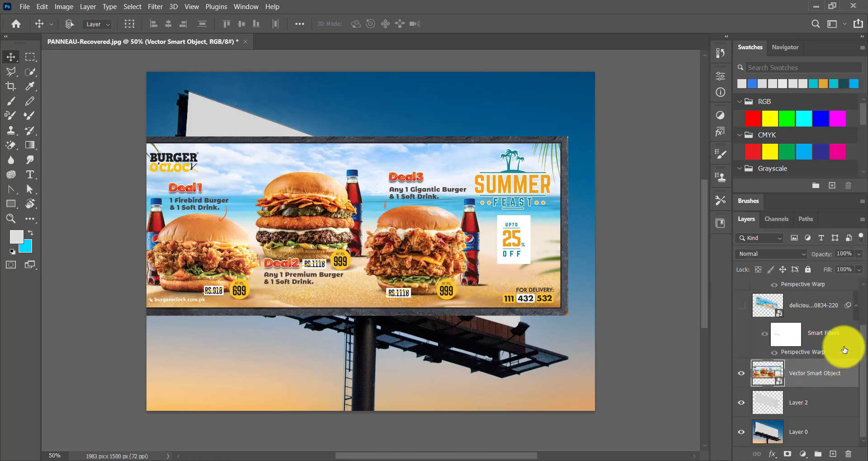
pyautogui.moveTo(245, 250)
pyautogui.mouseDown()
pyautogui.moveTo(300, 251)
pyautogui.moveTo(251, 247)
pyautogui.mouseUp()
# Start a Perspective Warp on the Summer Feast banner and fit a single layout quad to its four outer corners.
pyautogui.click(42, 6)
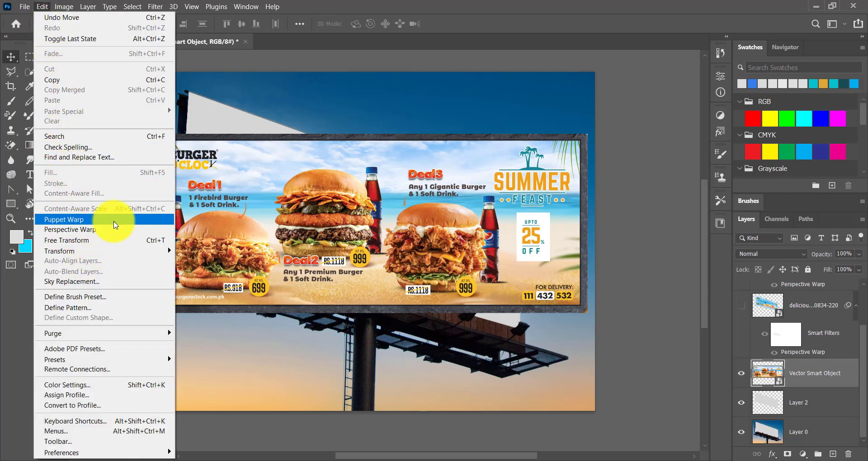
pyautogui.click(117, 232)
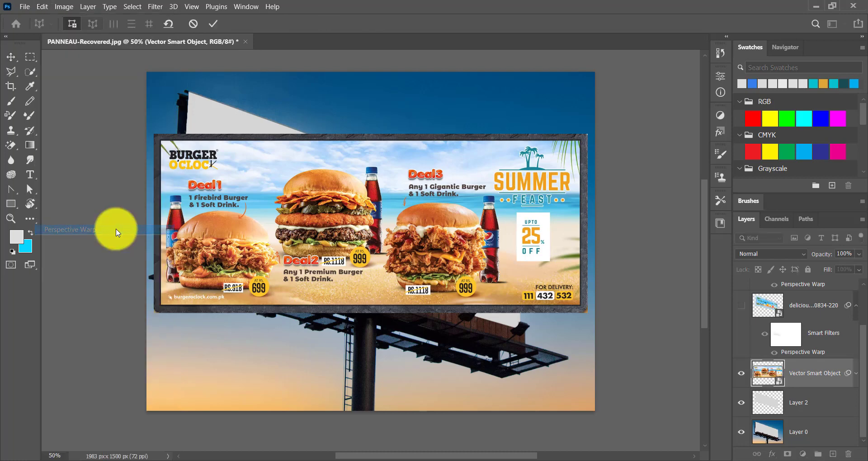
pyautogui.click(153, 135)
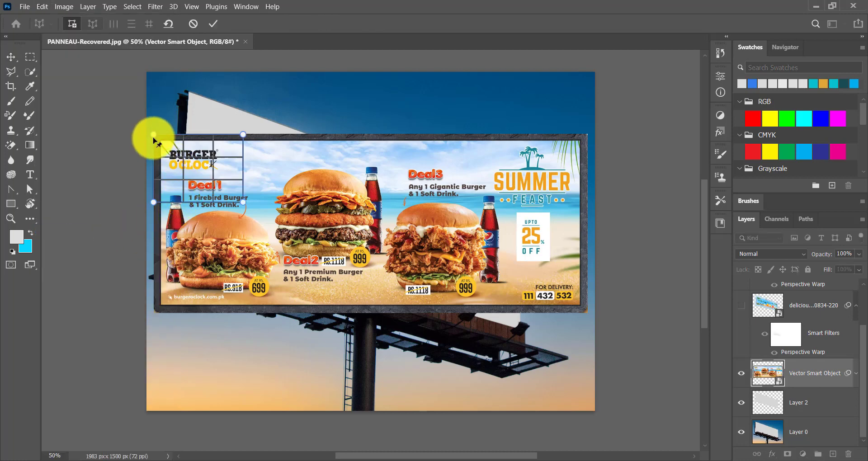
pyautogui.moveTo(154, 206); pyautogui.dragTo(155, 312)
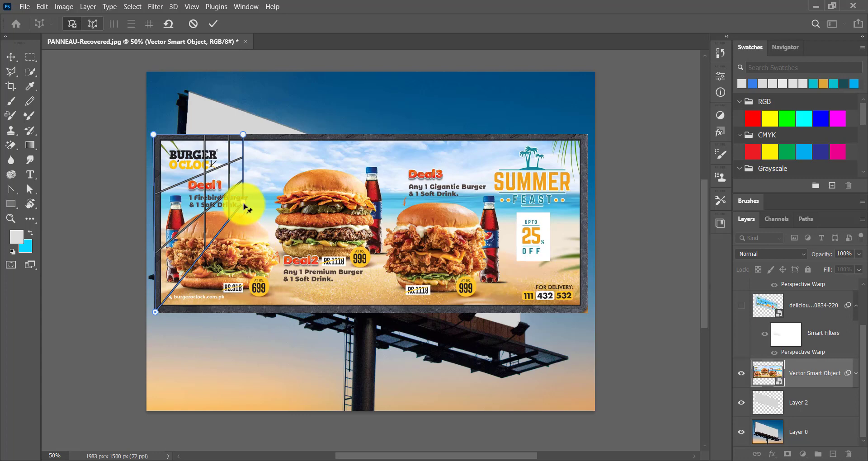
pyautogui.moveTo(248, 208); pyautogui.dragTo(586, 312)
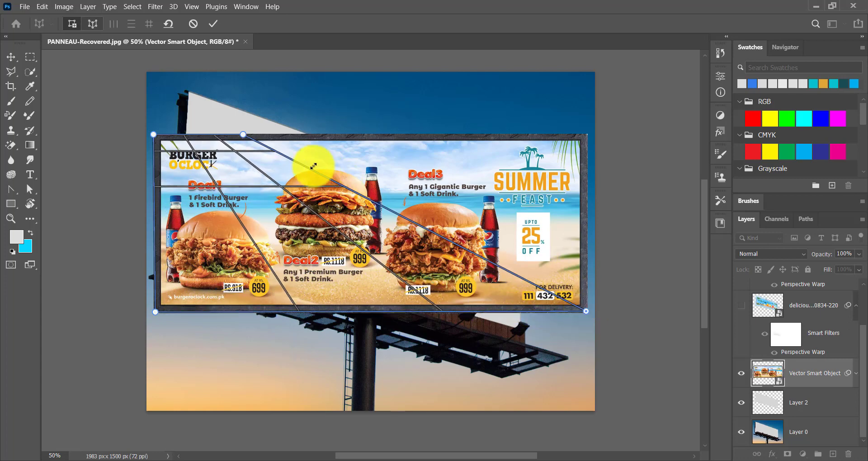
pyautogui.moveTo(243, 136); pyautogui.dragTo(589, 136)
pyautogui.moveTo(588, 311); pyautogui.dragTo(586, 313)
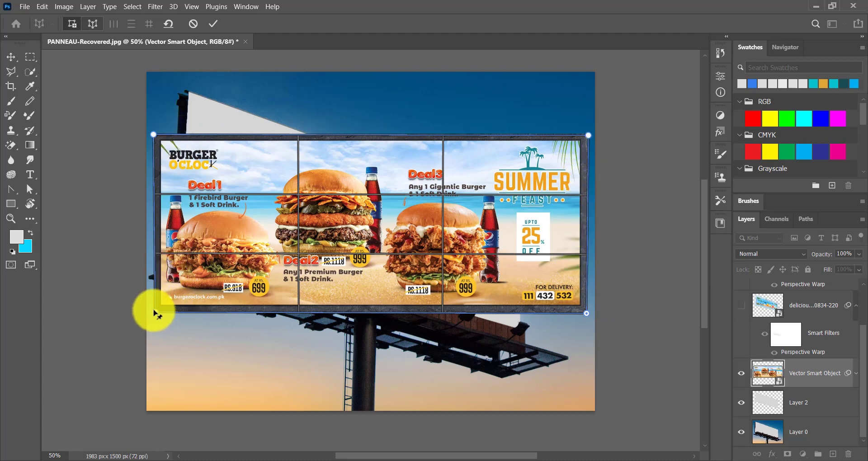
pyautogui.moveTo(154, 312); pyautogui.dragTo(155, 315)
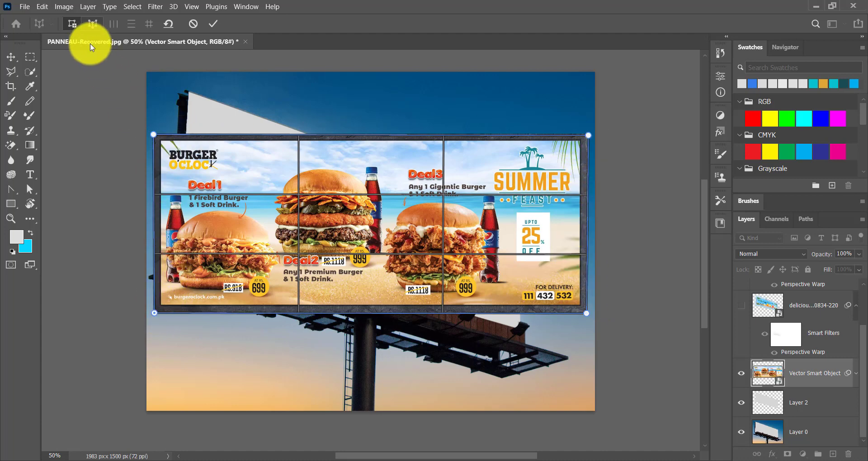
# Warp the Summer Feast banner's four corners onto the corners of the blank billboard panel and apply the Perspective Warp.
pyautogui.click(92, 24)
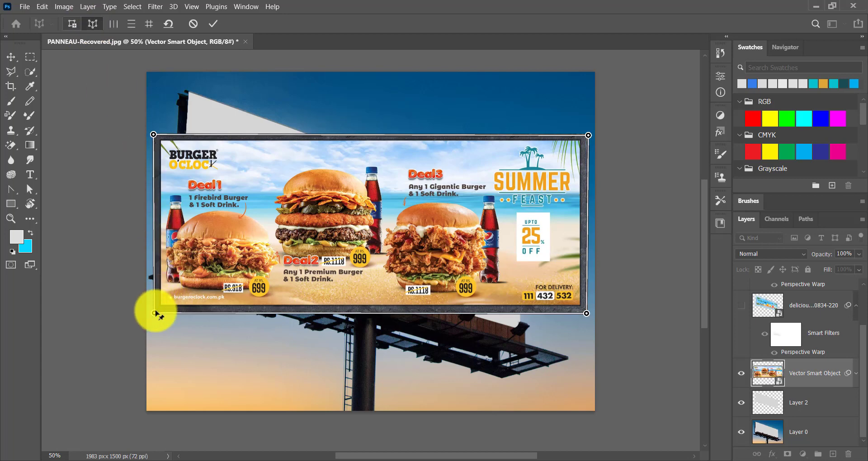
pyautogui.moveTo(153, 134); pyautogui.dragTo(188, 95)
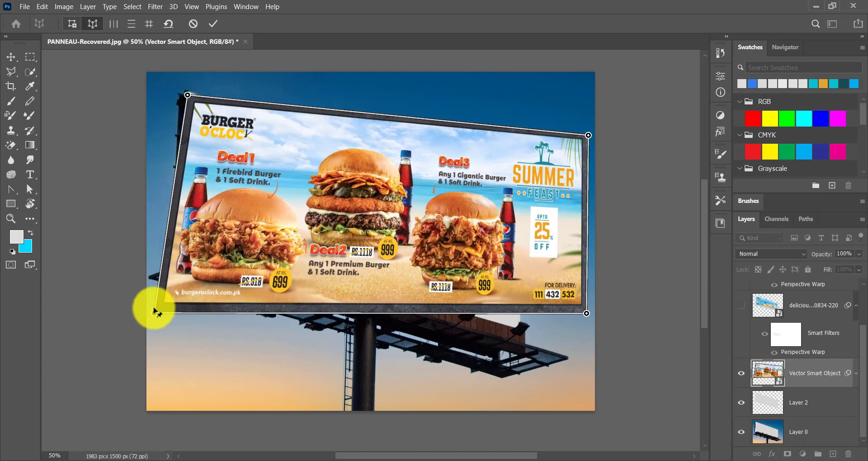
pyautogui.moveTo(155, 313); pyautogui.dragTo(179, 238)
pyautogui.moveTo(587, 315); pyautogui.dragTo(521, 333)
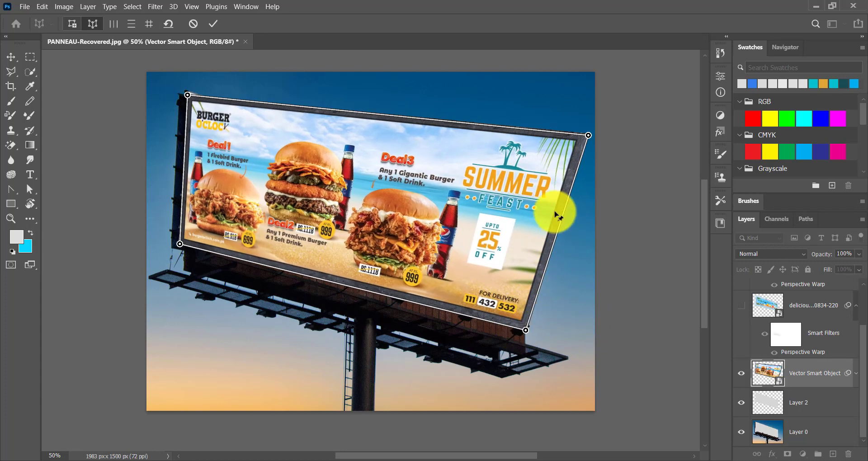
pyautogui.moveTo(587, 135); pyautogui.dragTo(523, 210)
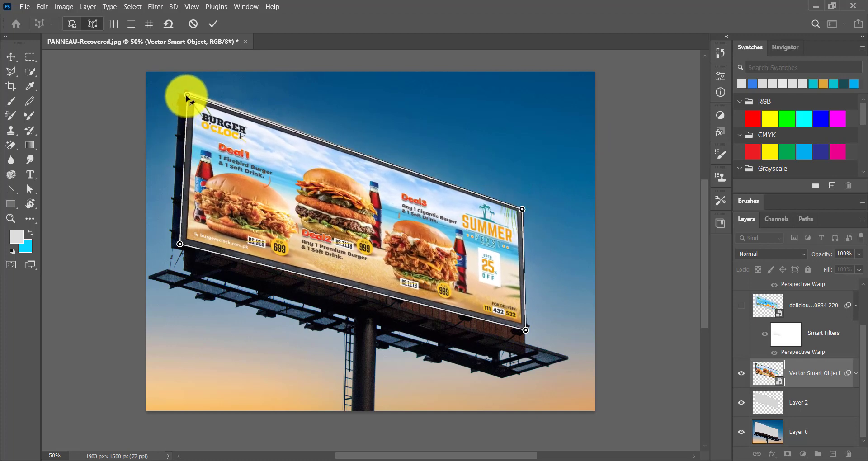
pyautogui.moveTo(187, 95); pyautogui.dragTo(186, 93)
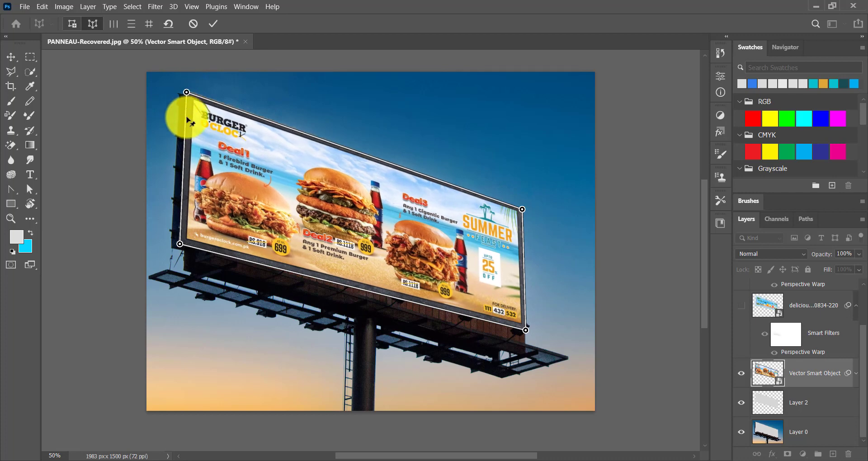
pyautogui.click(214, 25)
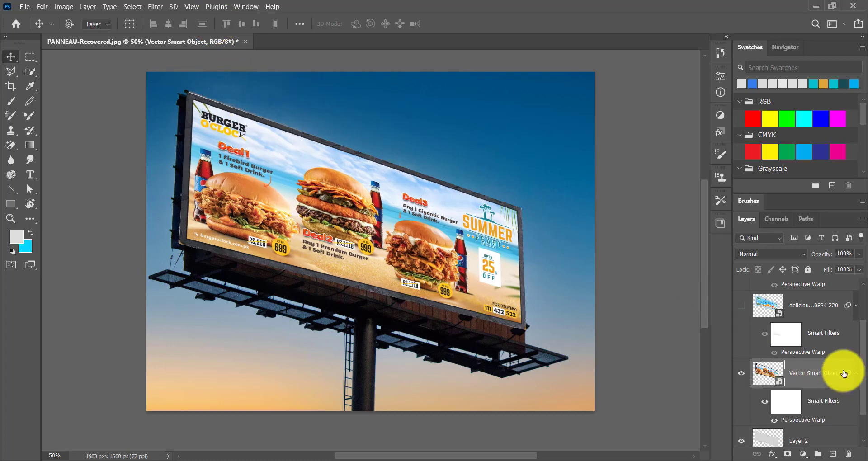
# Clip the warped Summer Feast banner to Layer 2 and set its blend mode to Multiply.
pyautogui.rightClick(830, 374)
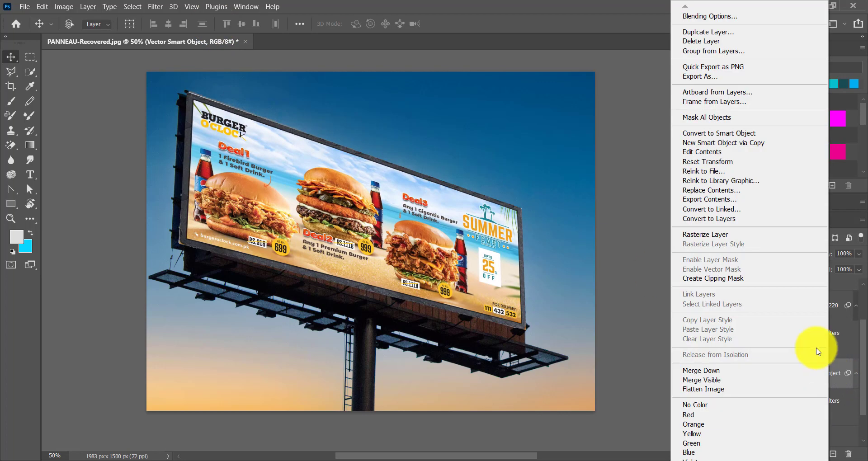
pyautogui.click(797, 278)
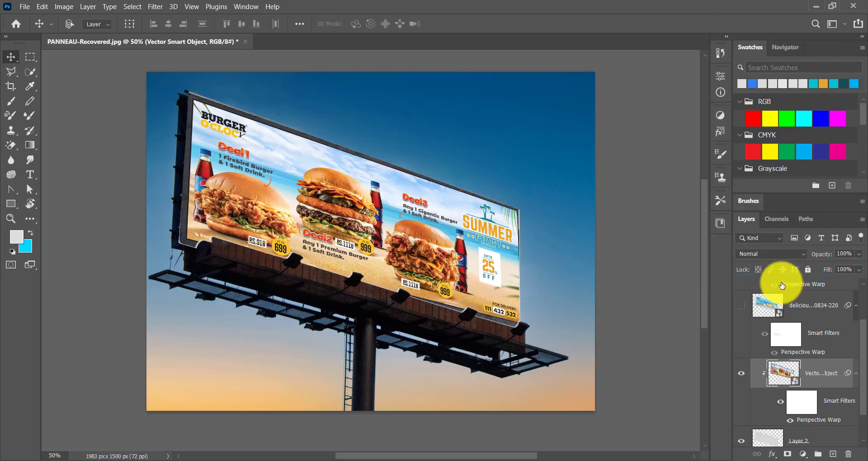
pyautogui.click(803, 254)
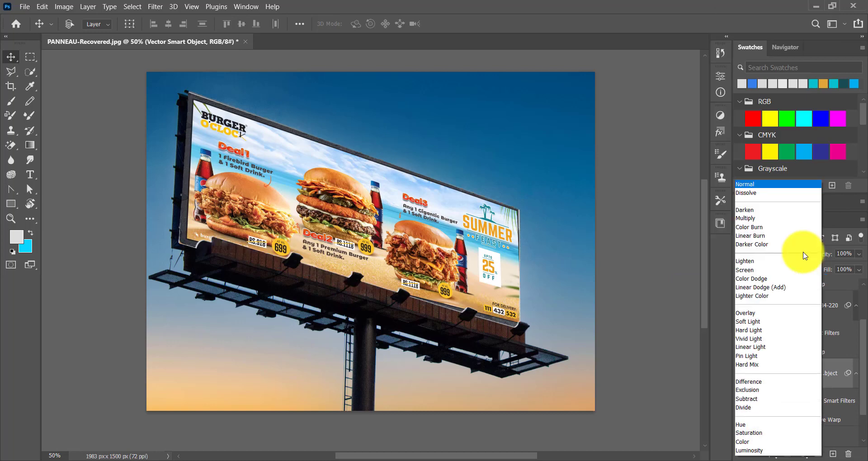
pyautogui.click(788, 223)
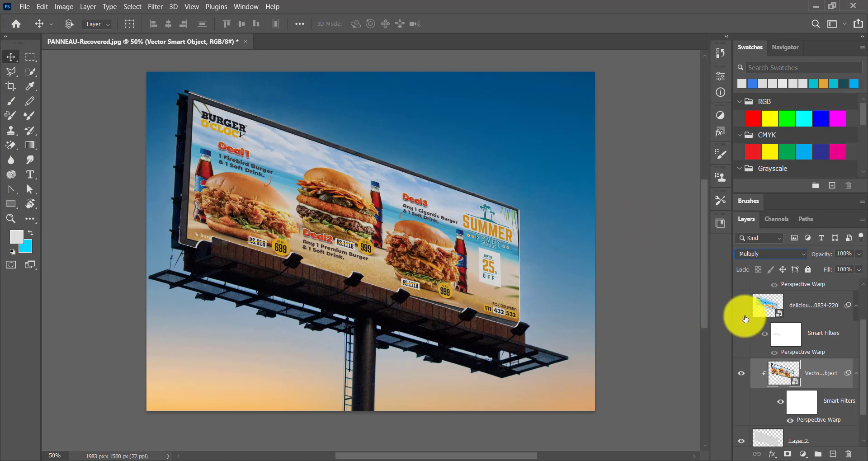
# Hide the Summer Feast banner, preview the fruit juice banner alone, and show only the yellow burger banner on the billboard.
pyautogui.click(741, 373)
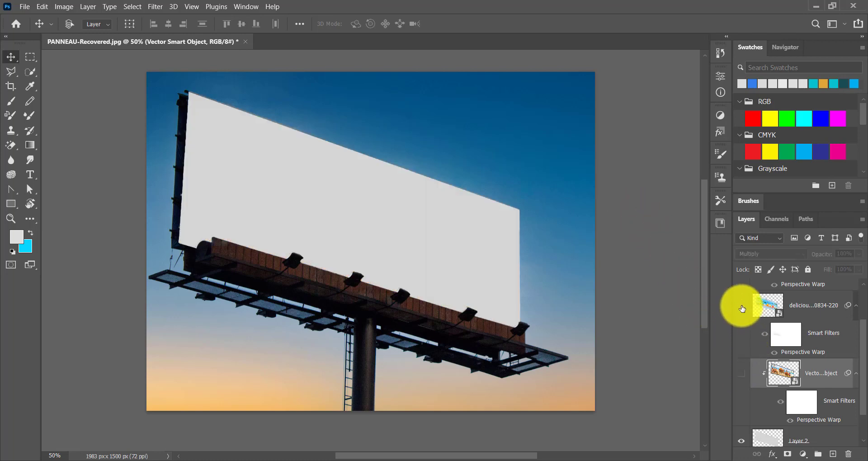
pyautogui.click(742, 306)
pyautogui.scroll(2, 787, 326)
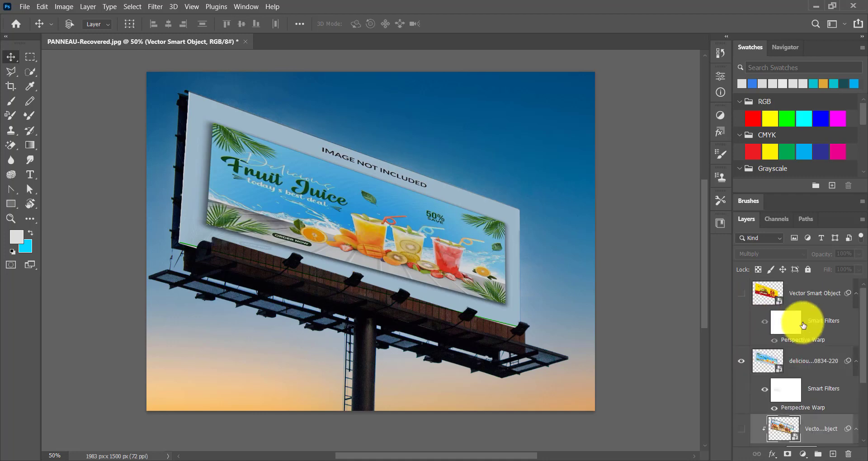
pyautogui.click(741, 361)
pyautogui.click(744, 296)
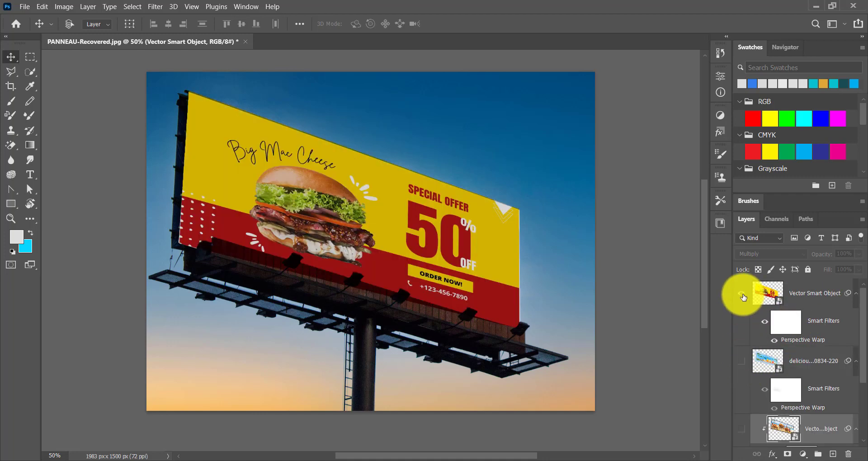